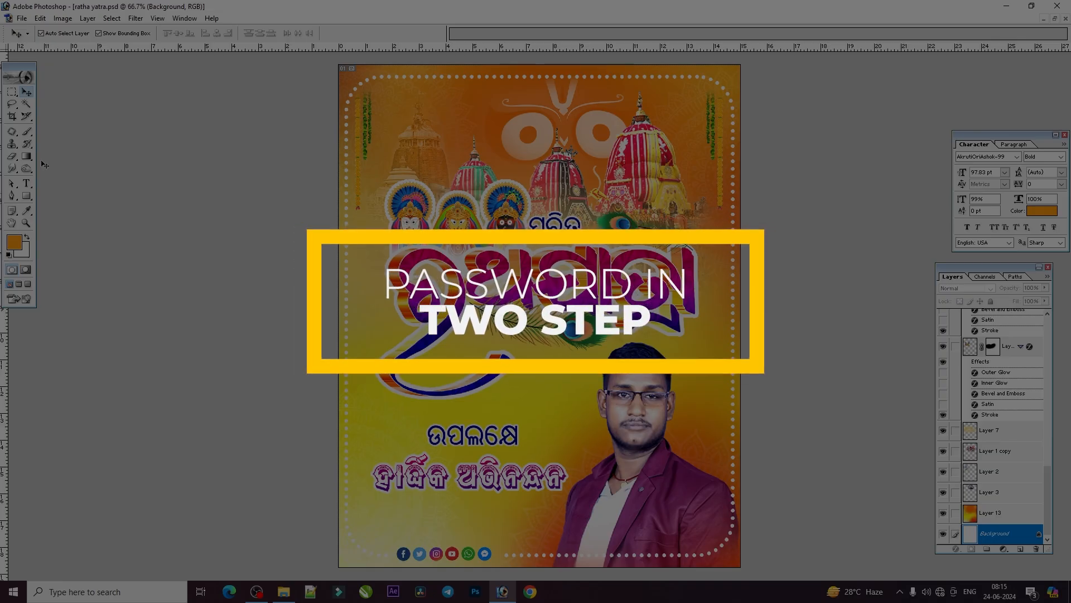
# - Try to shift the chariot artwork on Layer 1 copy slightly upward, and undo the move
pyautogui.scroll(-5, 494, 249)
pyautogui.scroll(2, 495, 249)
pyautogui.scroll(4, 494, 249)
pyautogui.moveTo(560, 184)
pyautogui.mouseDown()
pyautogui.moveTo(622, 172)
pyautogui.moveTo(514, 178)
pyautogui.moveTo(560, 186)
pyautogui.mouseUp()
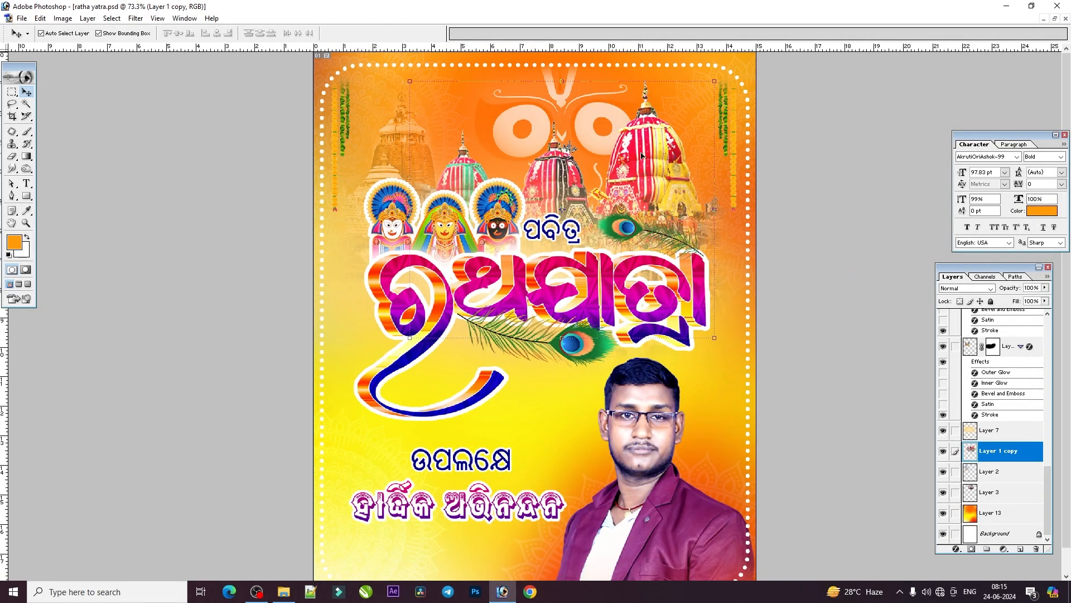
pyautogui.moveTo(633, 168)
pyautogui.mouseDown()
pyautogui.moveTo(611, 167)
pyautogui.moveTo(659, 169)
pyautogui.moveTo(638, 175)
pyautogui.moveTo(636, 154)
pyautogui.mouseUp()
pyautogui.hotkey('ctrl', 'z')
# - Try scaling down the chariot artwork and repositioning it, and step back to its original size and placement
pyautogui.moveTo(714, 338); pyautogui.dragTo(687, 314)
pyautogui.moveTo(613, 150); pyautogui.dragTo(630, 131)
pyautogui.press('Return')
pyautogui.hotkey('ctrl', 'alt', 'z')
pyautogui.hotkey('ctrl', 'alt', 'z')
# - Try moving the hanging garland near the poster's right edge, undo it, and select the opposite garland and the dotted border
pyautogui.moveTo(727, 133)
pyautogui.mouseDown()
pyautogui.moveTo(729, 163)
pyautogui.moveTo(717, 148)
pyautogui.mouseUp()
pyautogui.hotkey('ctrl', 'z')
pyautogui.click(346, 117)
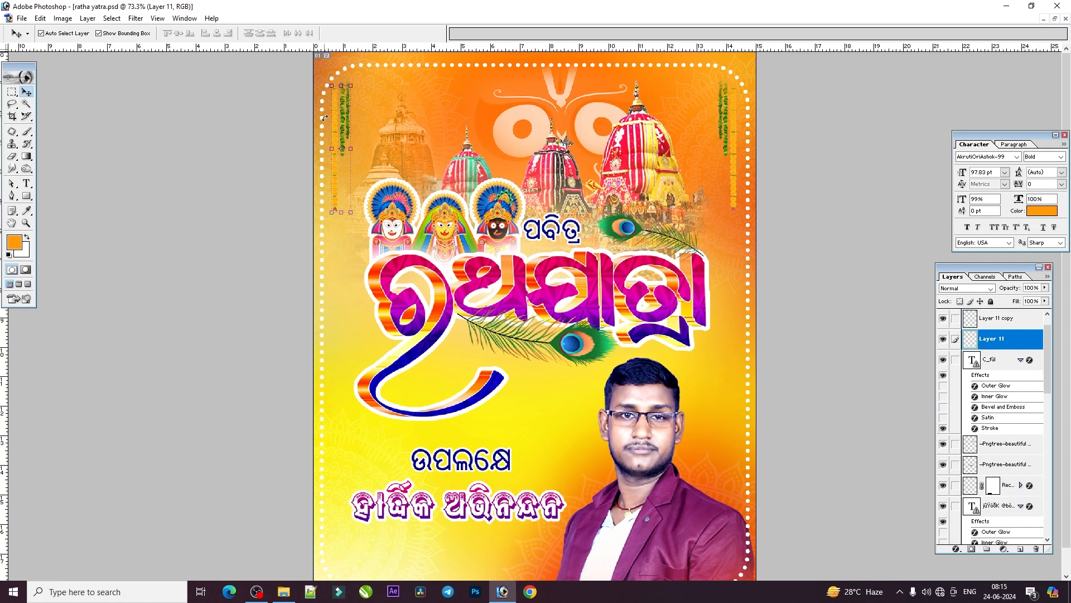
pyautogui.click(749, 268)
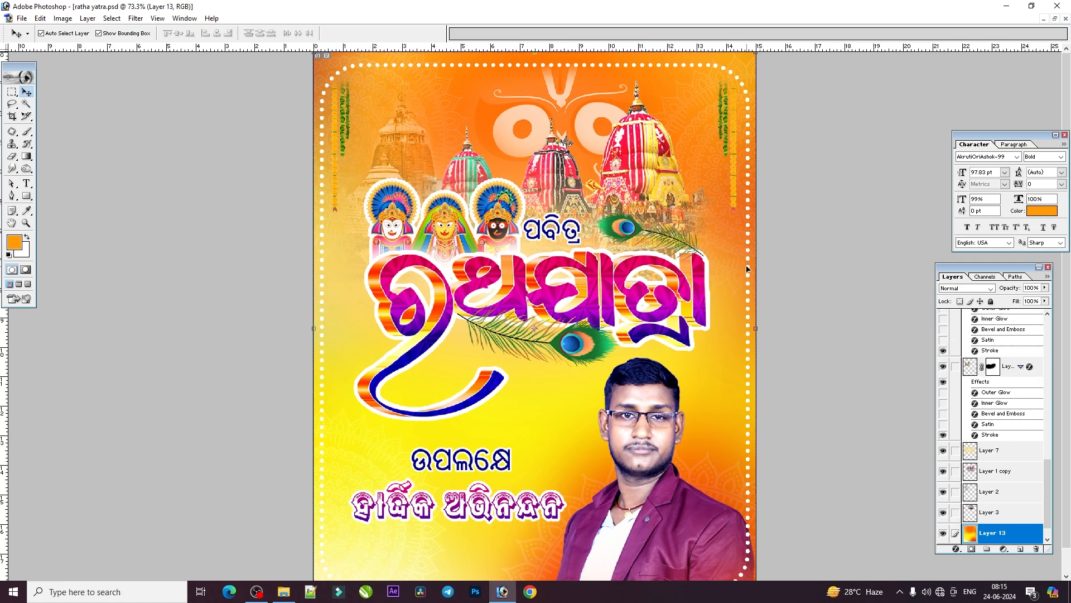
pyautogui.click(747, 269)
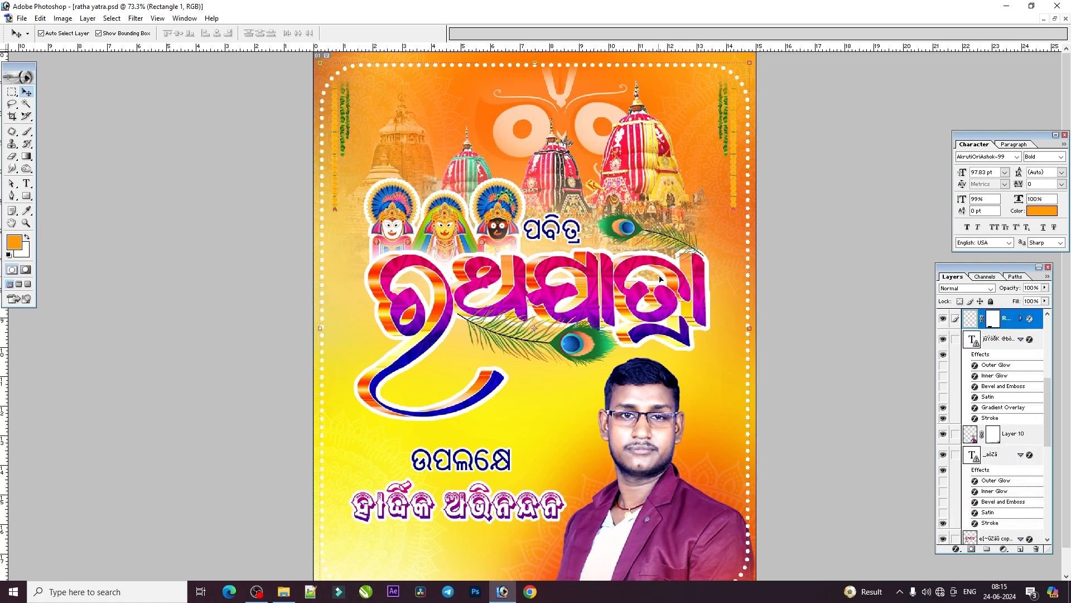
# - Try moving the linked title artwork and the man's portrait toward the top of the poster, undoing each move
pyautogui.rightClick(666, 292)
pyautogui.click(684, 299)
pyautogui.moveTo(596, 334); pyautogui.dragTo(426, 70)
pyautogui.hotkey('ctrl', 'z')
pyautogui.hotkey('ctrl', 'z')
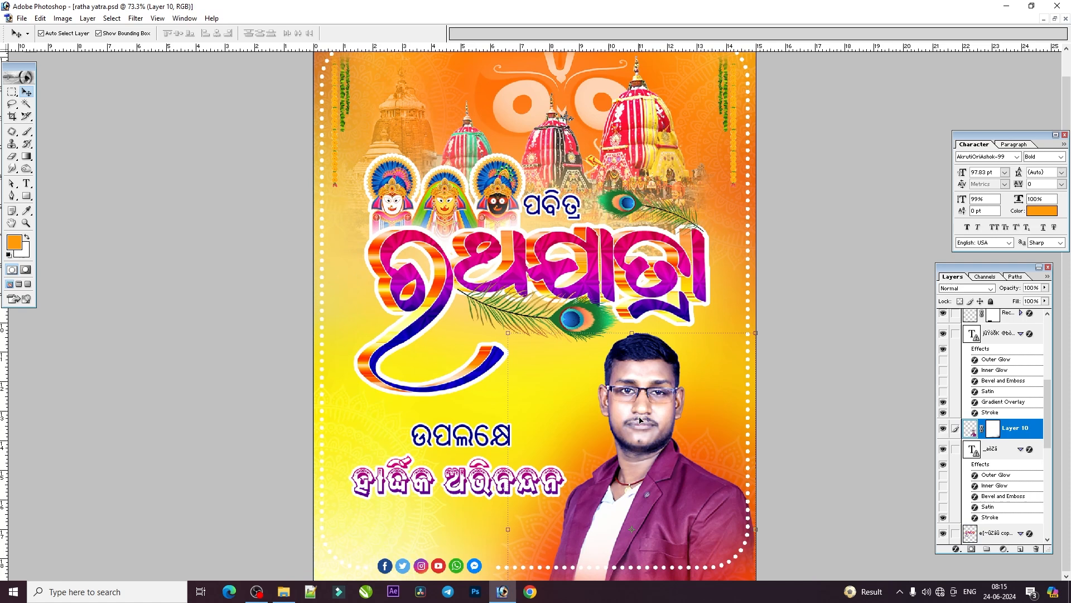
pyautogui.moveTo(641, 420); pyautogui.dragTo(611, 173)
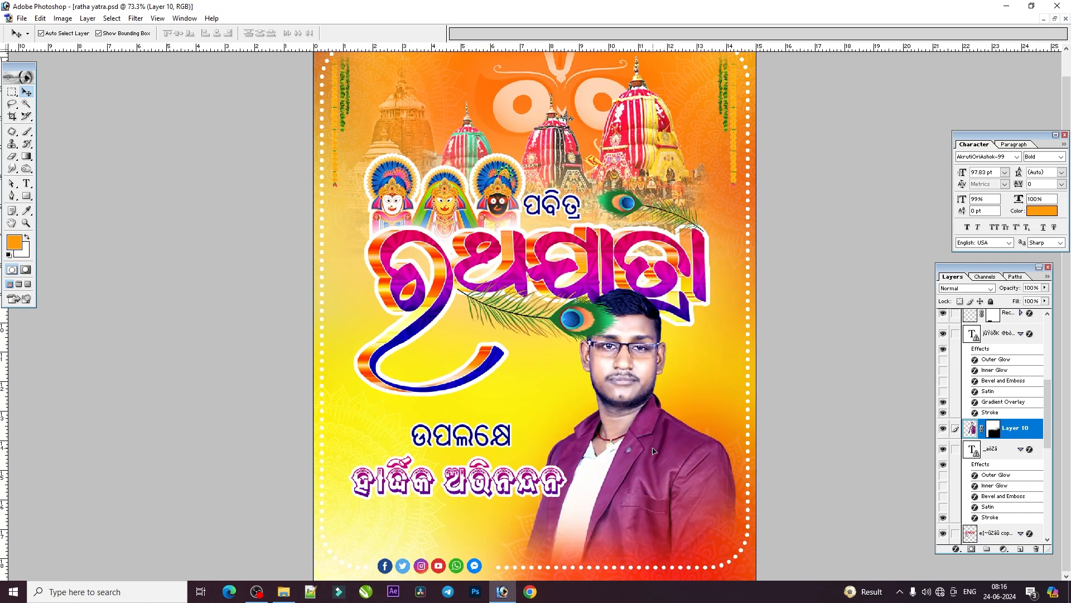
pyautogui.hotkey('ctrl', 'z')
# - Examine the greeting text's Gradient Overlay and the available gradient presets, leaving the layer style as it is
pyautogui.click(451, 484)
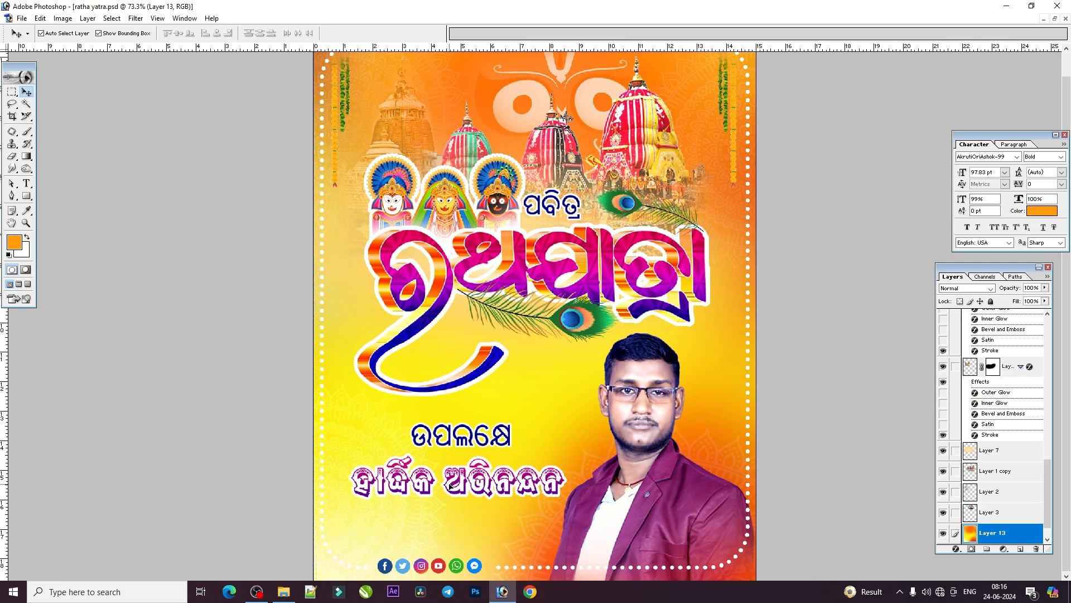
pyautogui.click(455, 478)
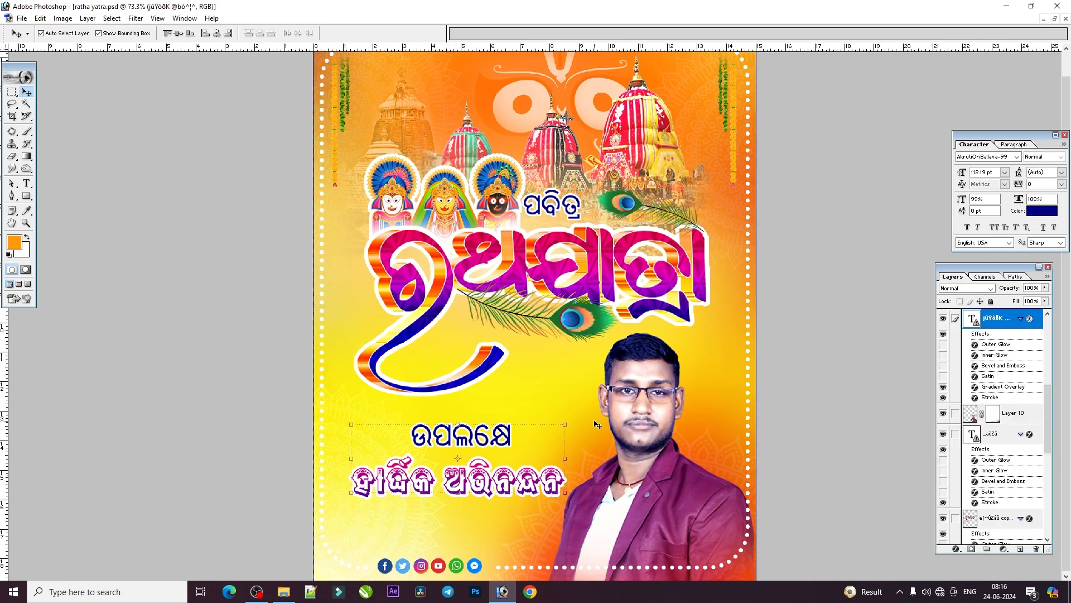
pyautogui.click(423, 478)
pyautogui.click(956, 549)
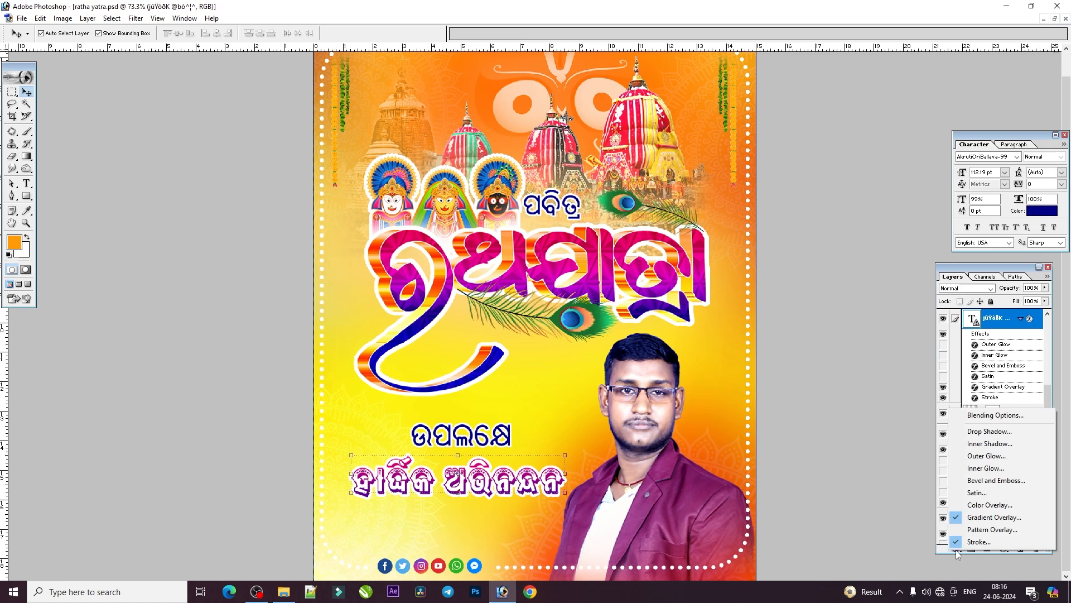
pyautogui.click(980, 518)
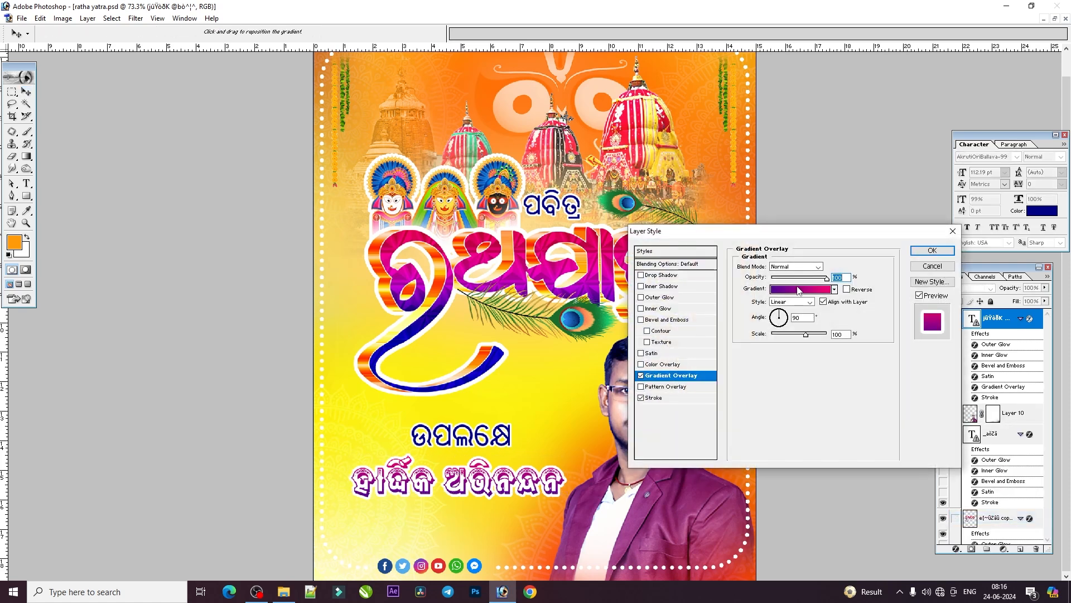
pyautogui.click(790, 288)
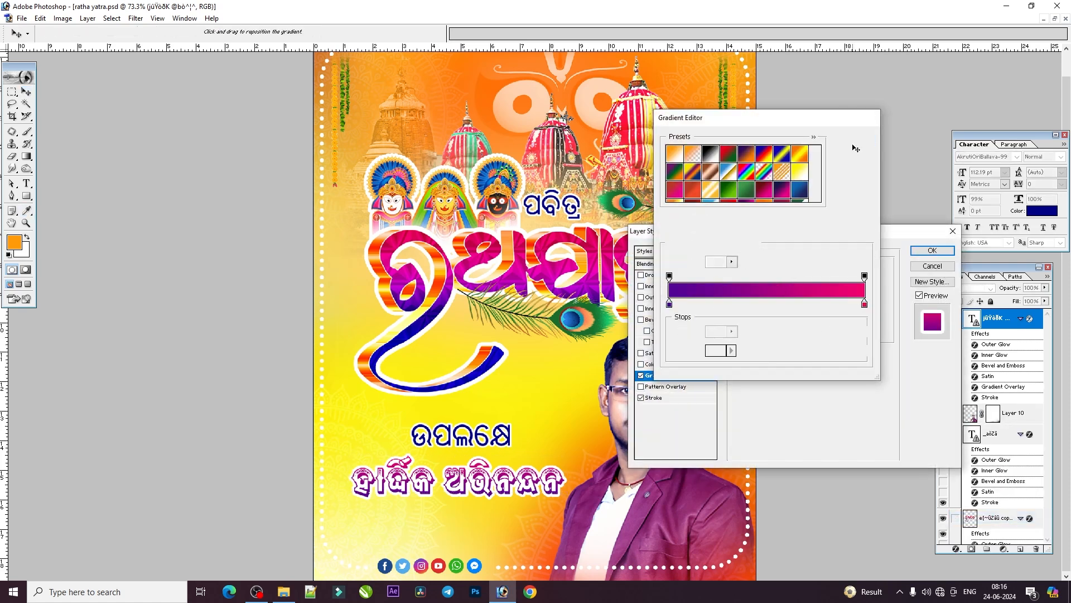
pyautogui.click(855, 141)
pyautogui.click(799, 289)
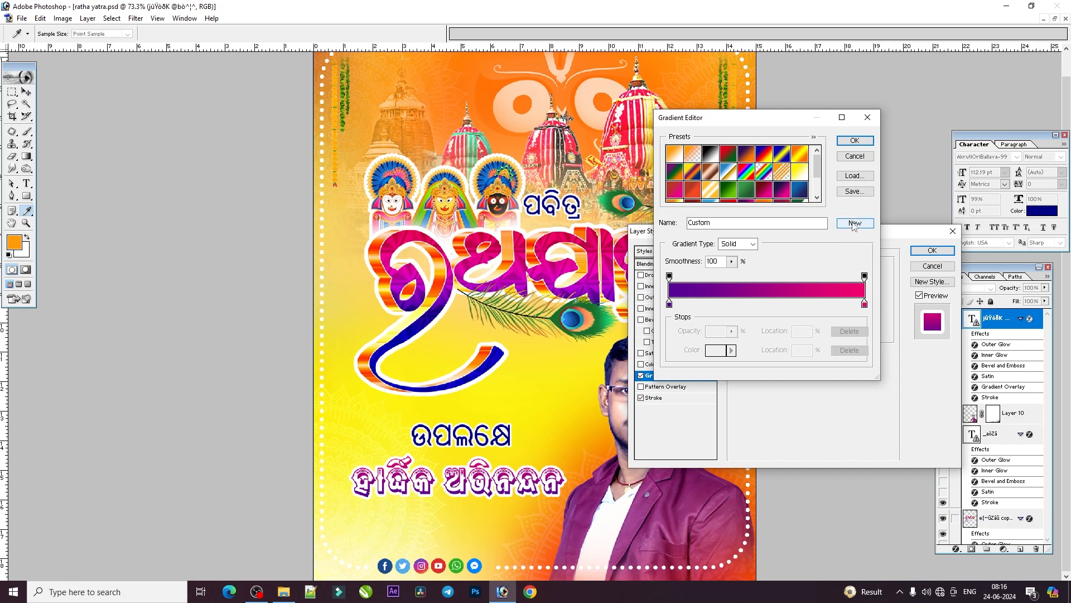
pyautogui.click(854, 223)
pyautogui.moveTo(817, 166); pyautogui.dragTo(817, 187)
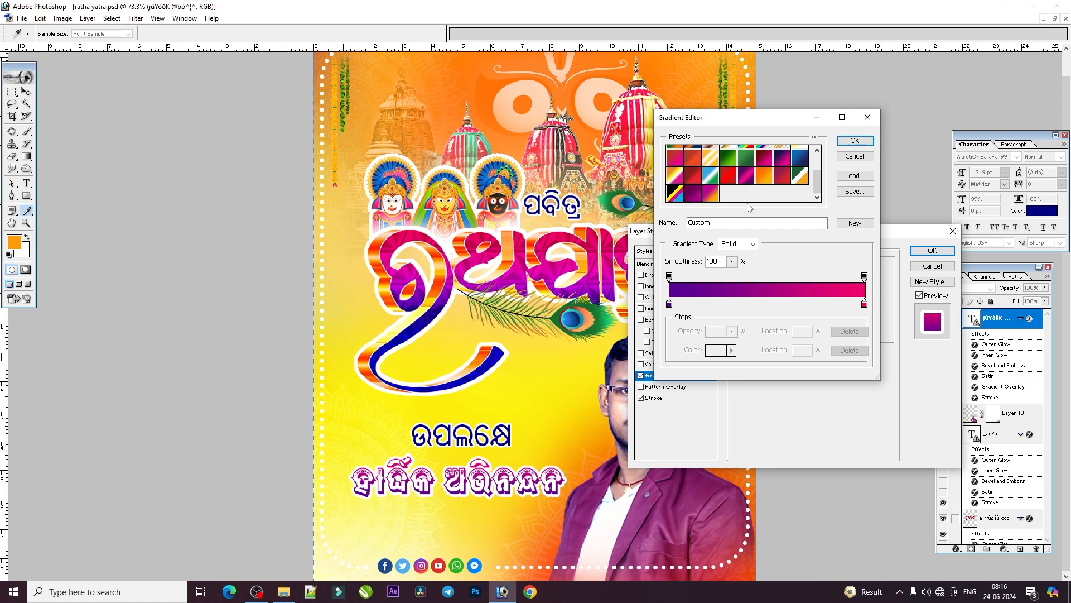
pyautogui.click(869, 117)
pyautogui.click(952, 232)
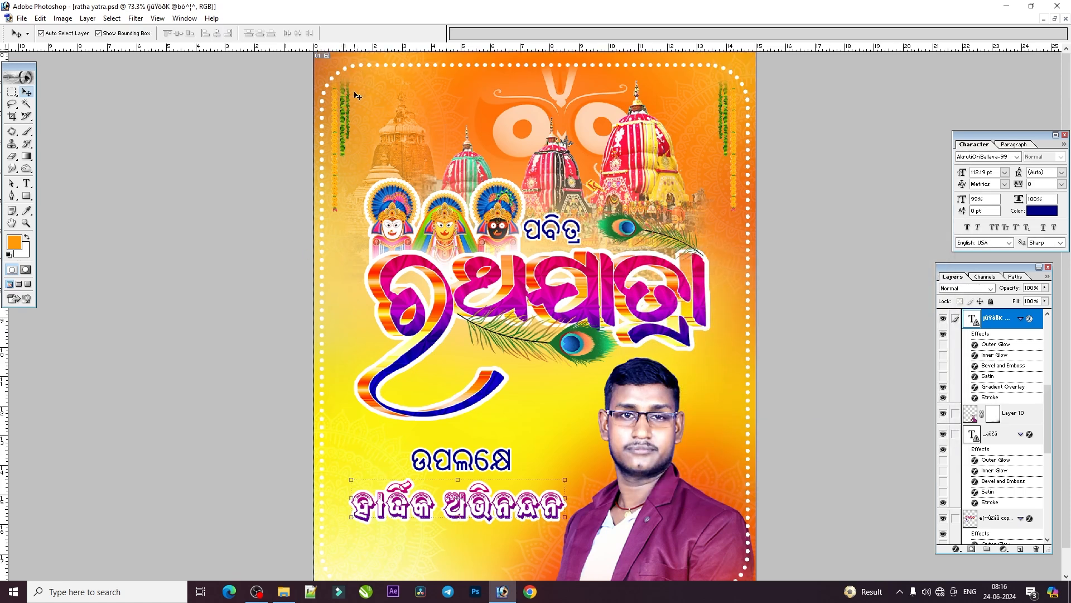
# - Try shifting the gradient background on Layer 13, undo the move, and select the faded temple artwork on Layer 2
pyautogui.click(356, 95)
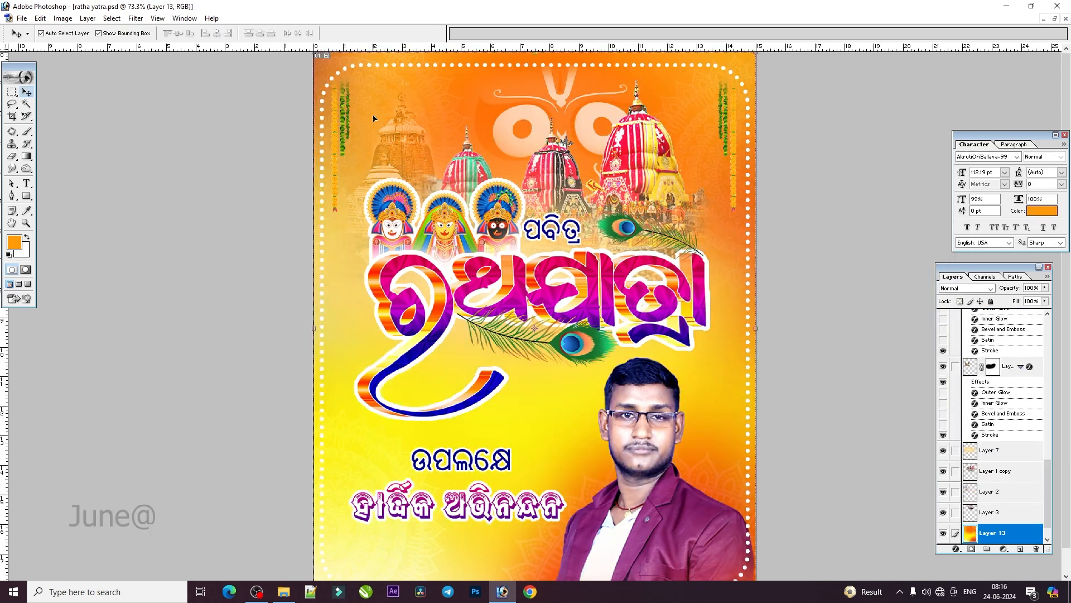
pyautogui.moveTo(371, 106); pyautogui.dragTo(553, 120)
pyautogui.hotkey('ctrl', 'z')
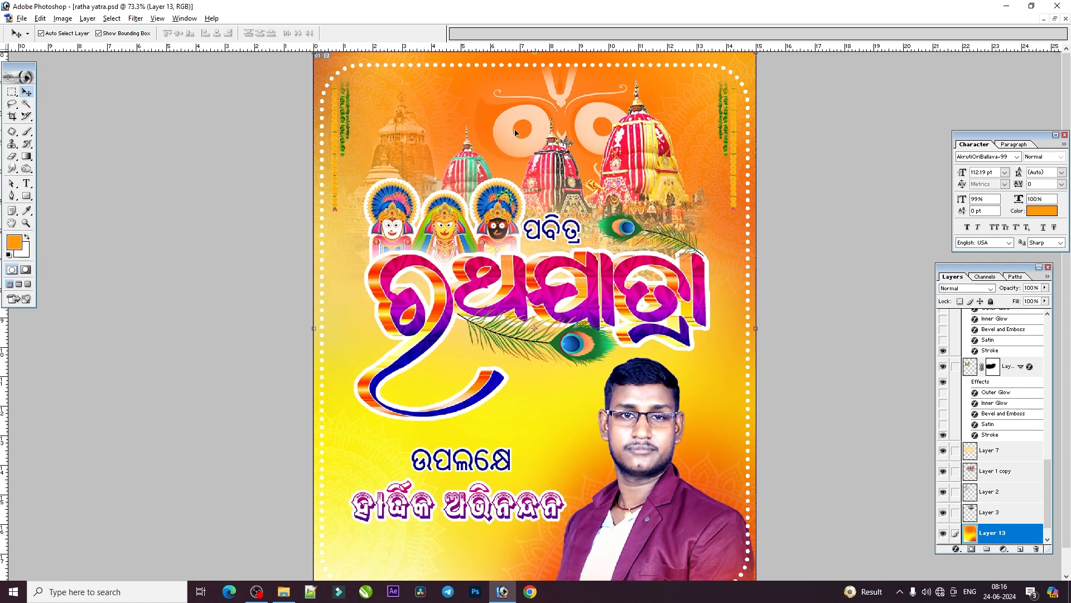
pyautogui.click(390, 149)
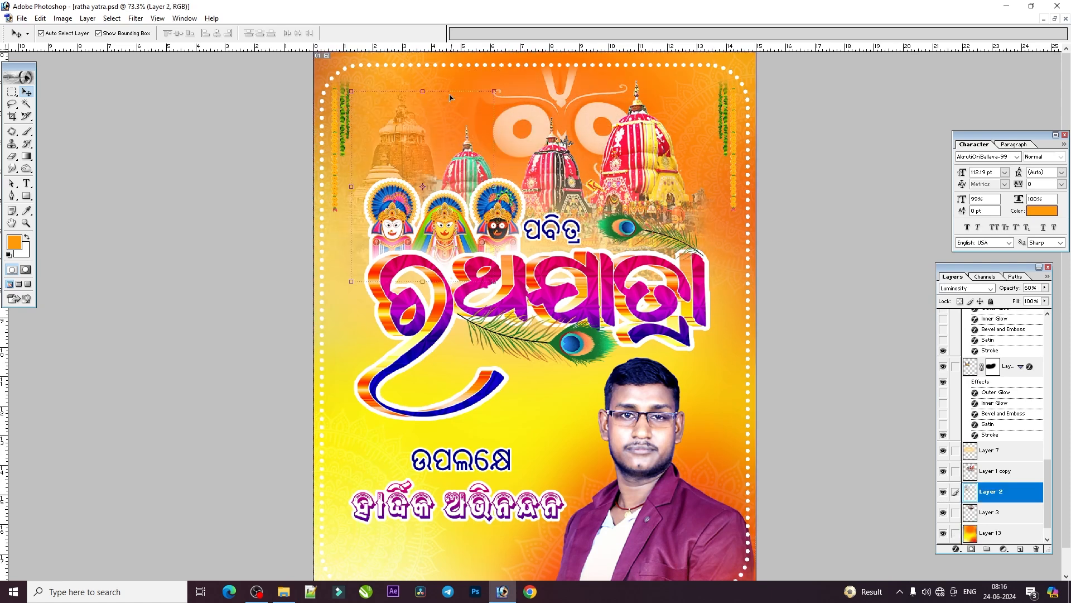
# - Try moving the title together with its linked deity figures and feathers twice, and undo both moves
pyautogui.click(460, 227)
pyautogui.moveTo(448, 229); pyautogui.dragTo(490, 162)
pyautogui.hotkey('ctrl', 'z')
pyautogui.hotkey('ctrl', 'z')
pyautogui.moveTo(549, 276); pyautogui.dragTo(507, 210)
pyautogui.hotkey('ctrl', 'z')
# - Unlink the peacock feather layer from the title's linked layers
pyautogui.scroll(-2, 982, 413)
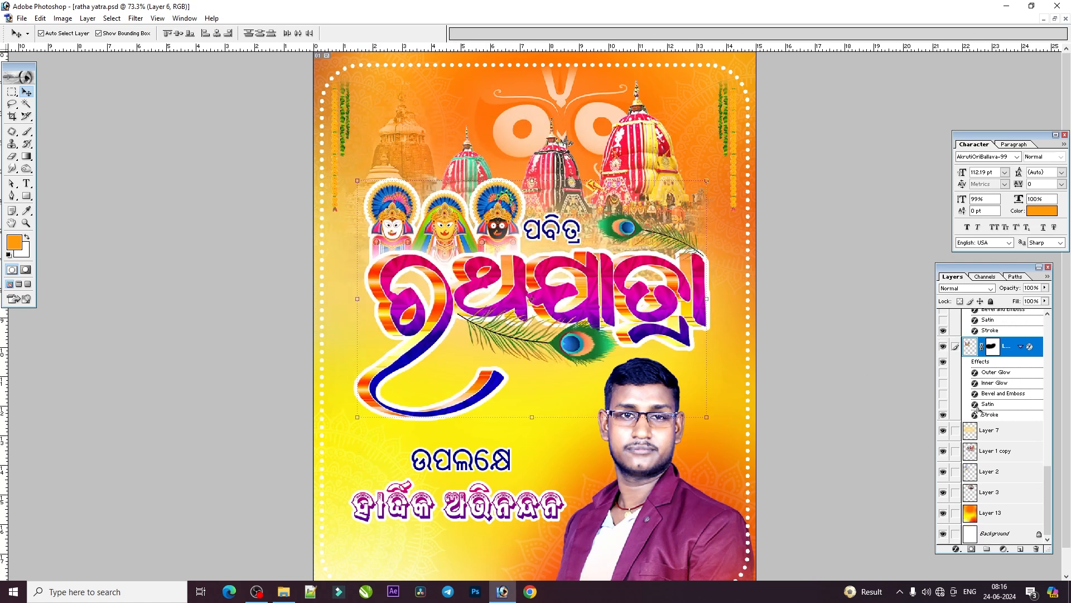
pyautogui.scroll(4, 970, 430)
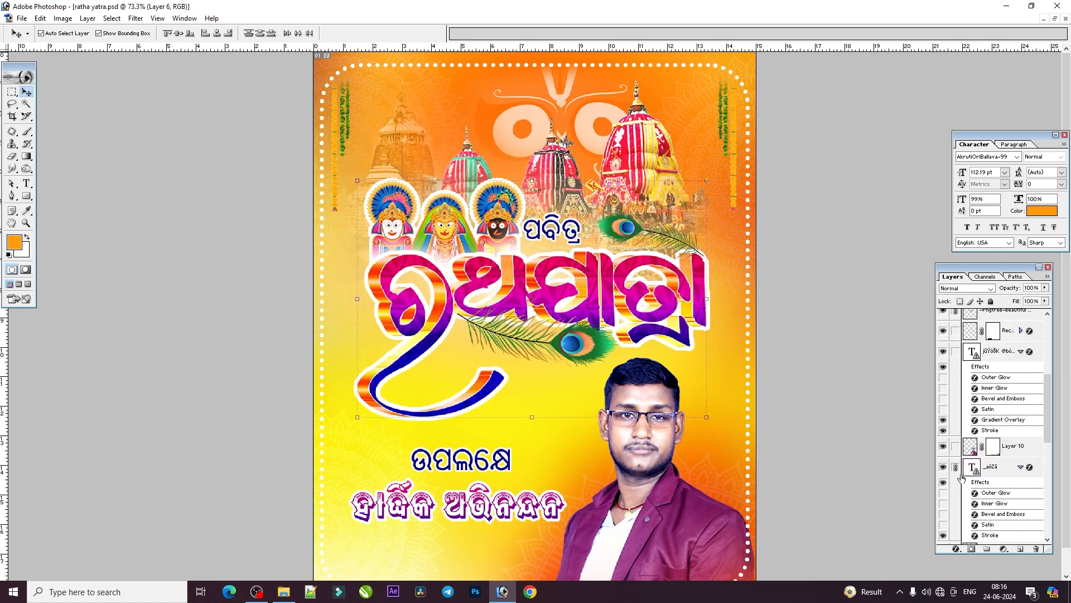
pyautogui.scroll(1, 956, 369)
pyautogui.click(956, 351)
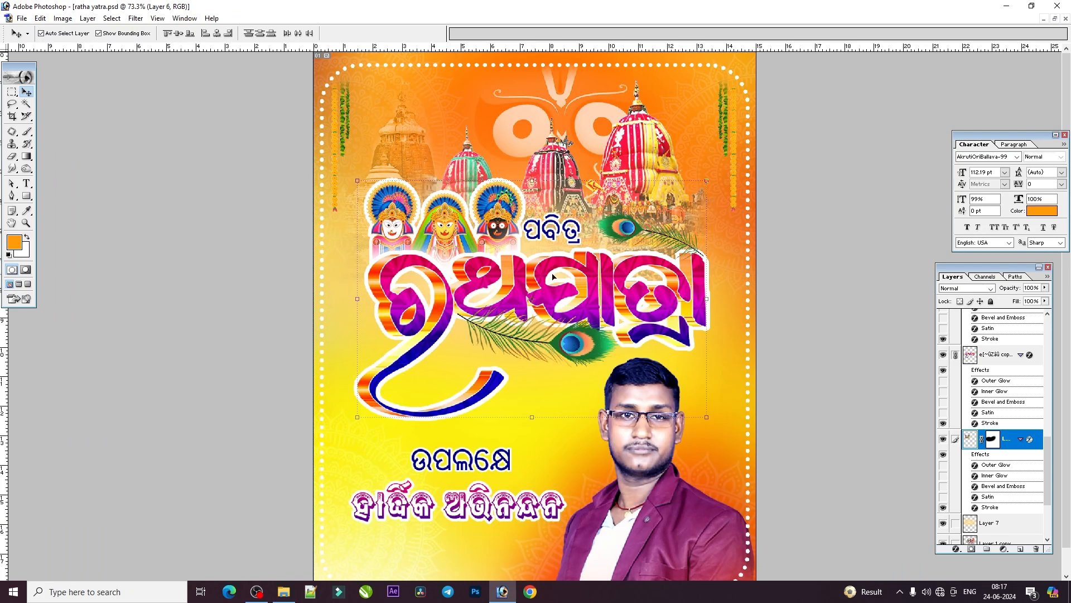
# - Select the peacock feather beneath the title on its own, delete its layer, and undo the deletion
pyautogui.rightClick(651, 396)
pyautogui.click(673, 401)
pyautogui.click(635, 325)
pyautogui.rightClick(572, 343)
pyautogui.click(589, 350)
pyautogui.moveTo(577, 344)
pyautogui.mouseDown()
pyautogui.moveTo(567, 417)
pyautogui.moveTo(583, 349)
pyautogui.mouseUp()
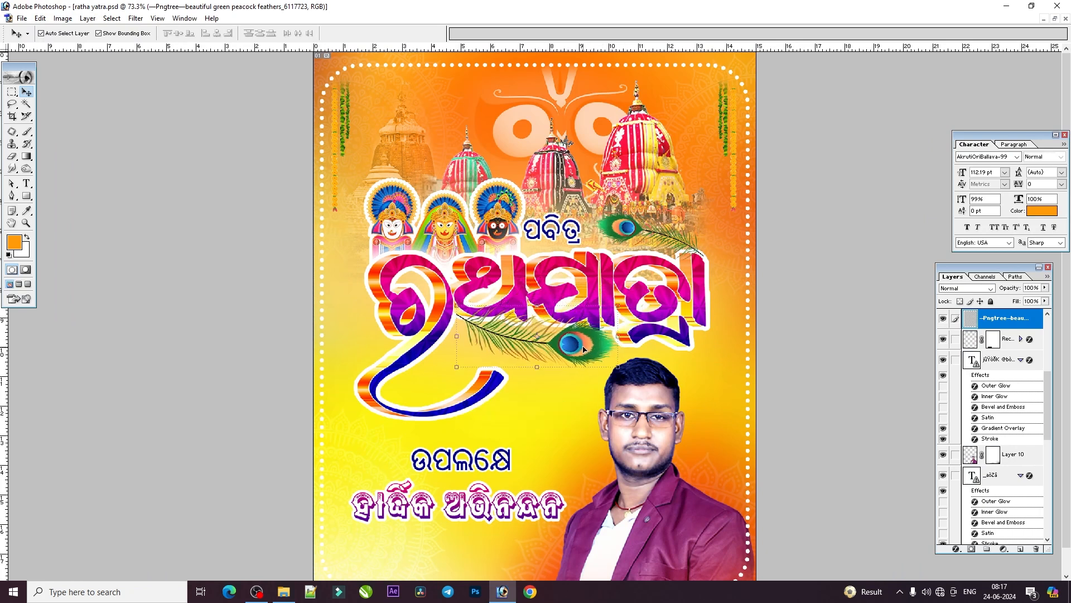
pyautogui.click(1036, 549)
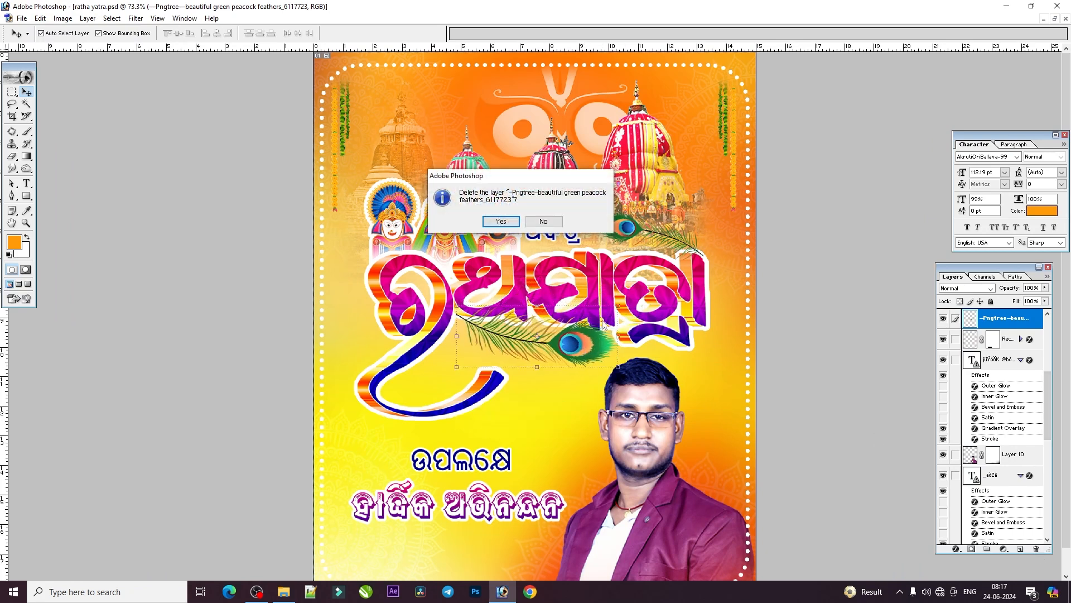
pyautogui.click(501, 221)
pyautogui.hotkey('ctrl', 'z')
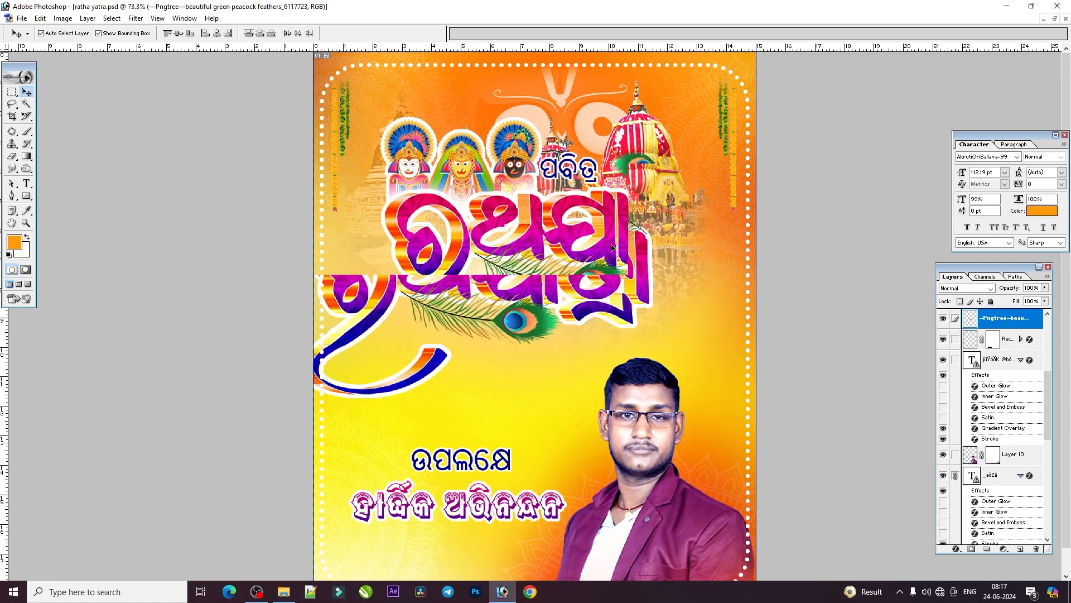
# - Select the white eyes-and-tilak artwork on Layer 3, toggle its visibility off and on, and move it slightly left
pyautogui.rightClick(527, 129)
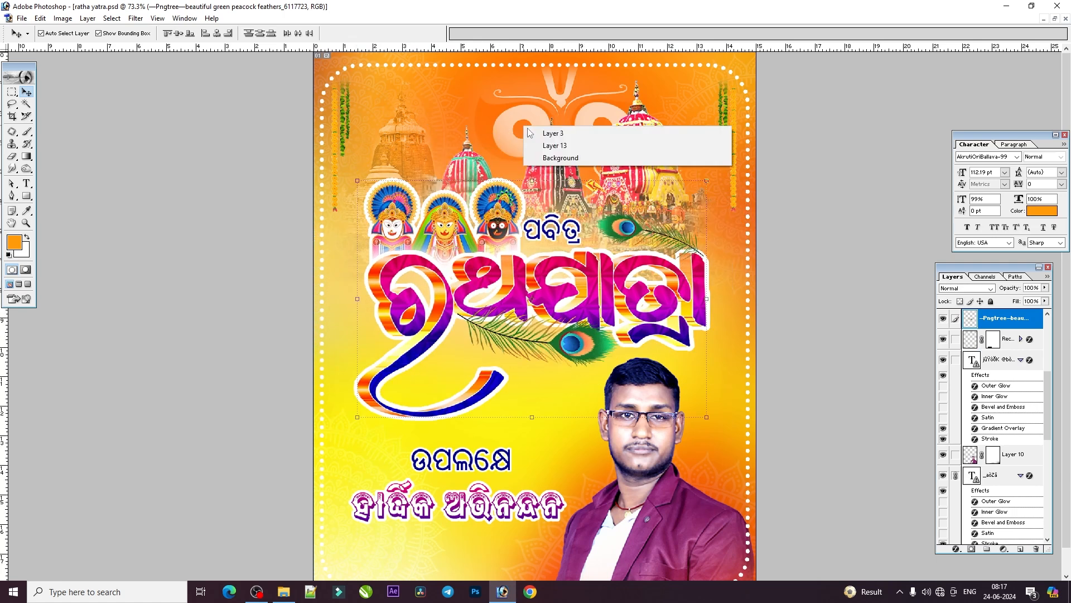
pyautogui.click(530, 133)
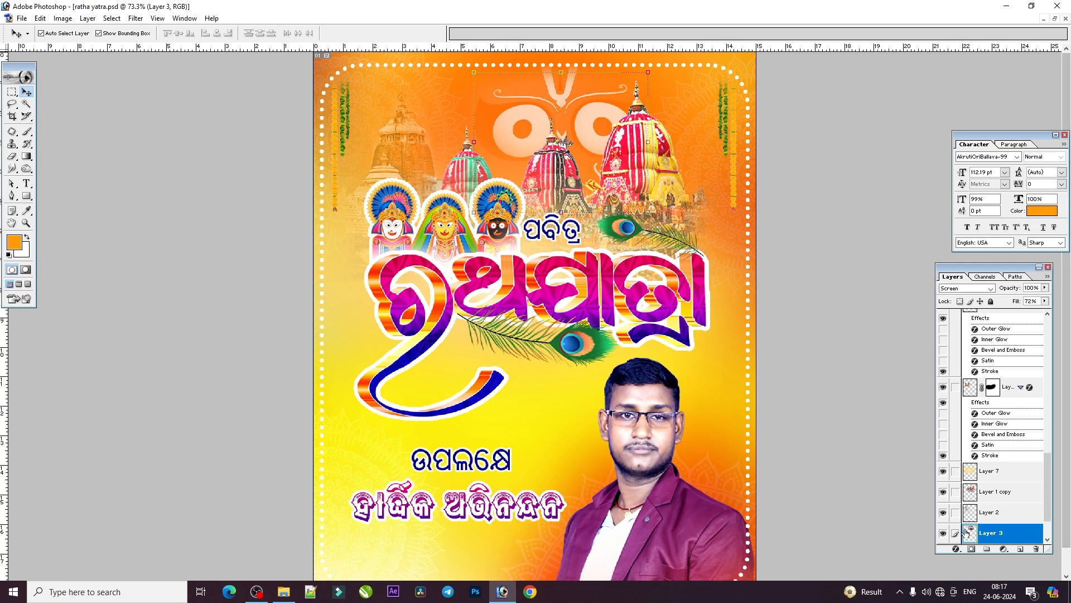
pyautogui.click(944, 535)
pyautogui.click(945, 536)
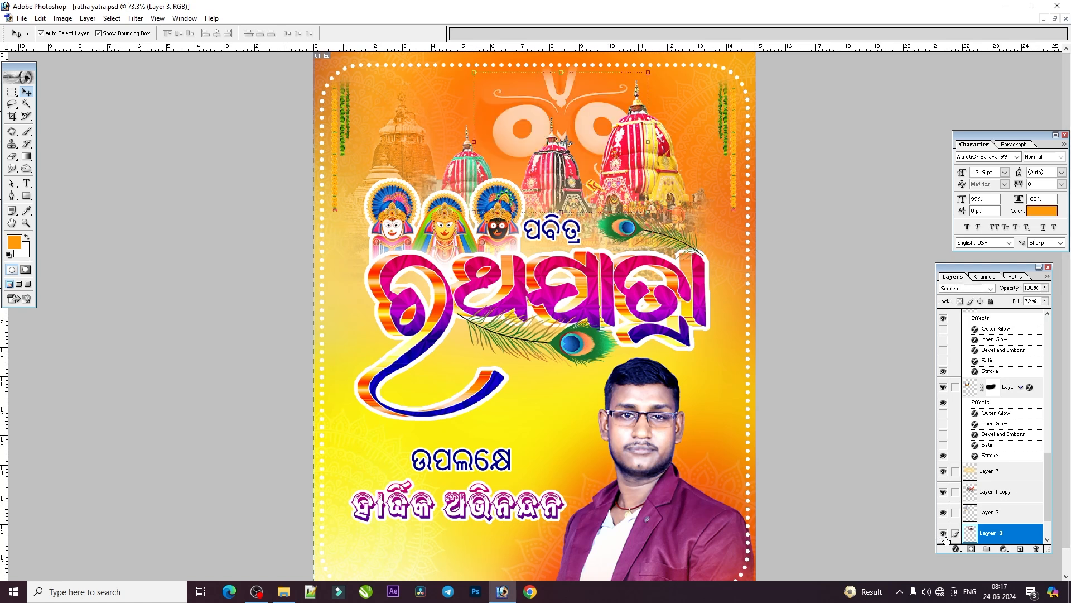
pyautogui.moveTo(578, 102); pyautogui.dragTo(568, 104)
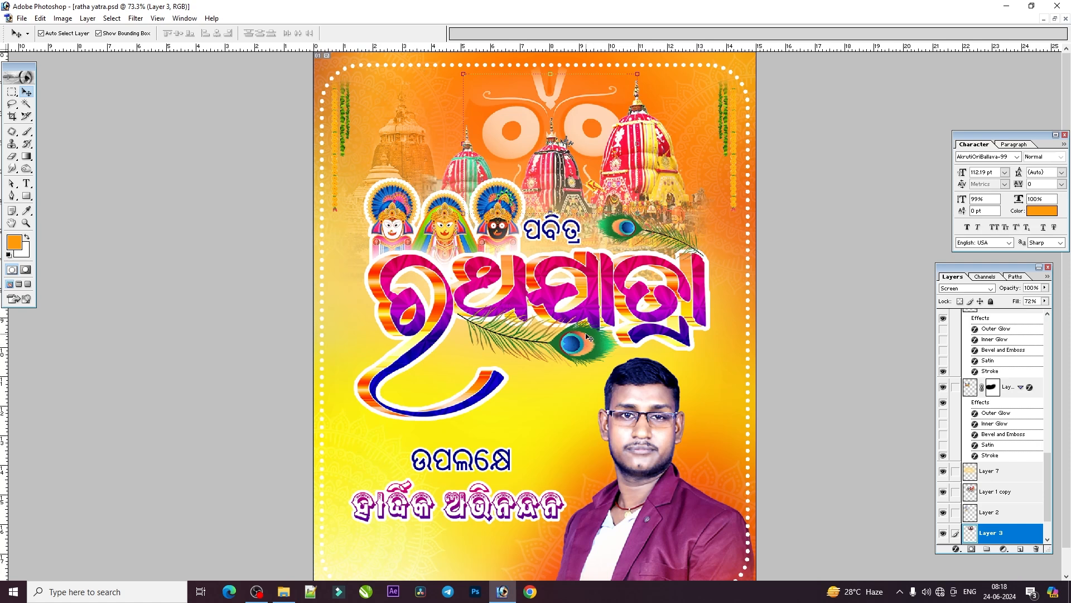
pyautogui.hotkey('ctrl', '-')
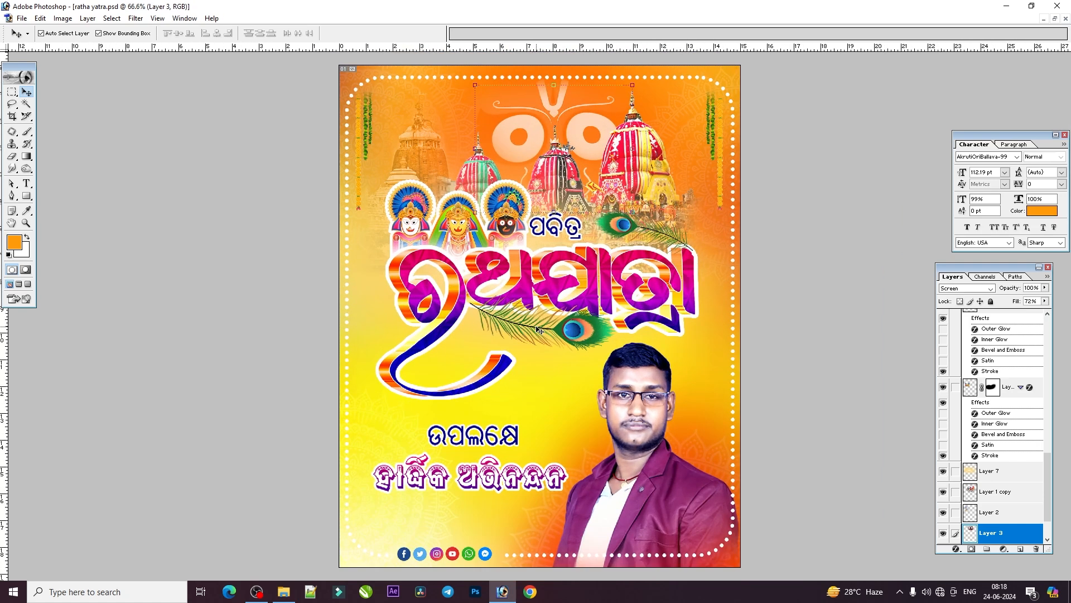